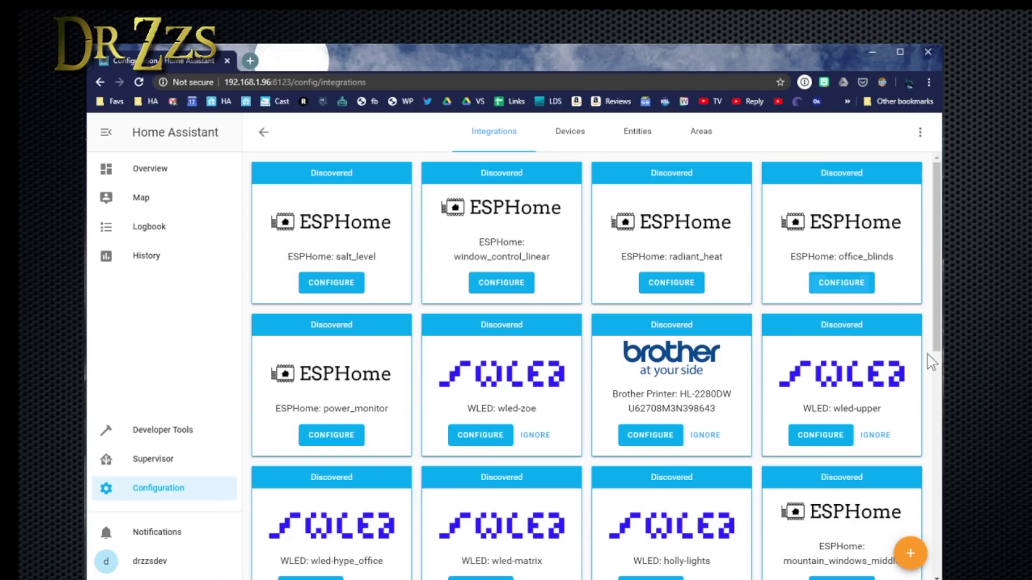
Open the add-integration list and scroll through the available integrations
{"action": "left_click", "coordinate": [912, 556]}
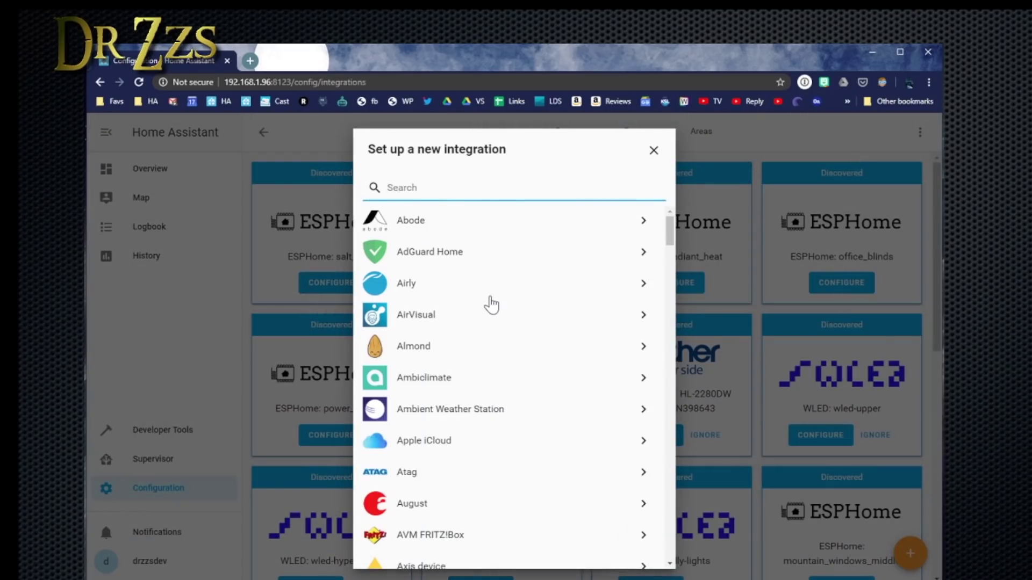
{"action": "scroll", "coordinate": [474, 297], "scroll_direction": "down", "scroll_amount": 20}
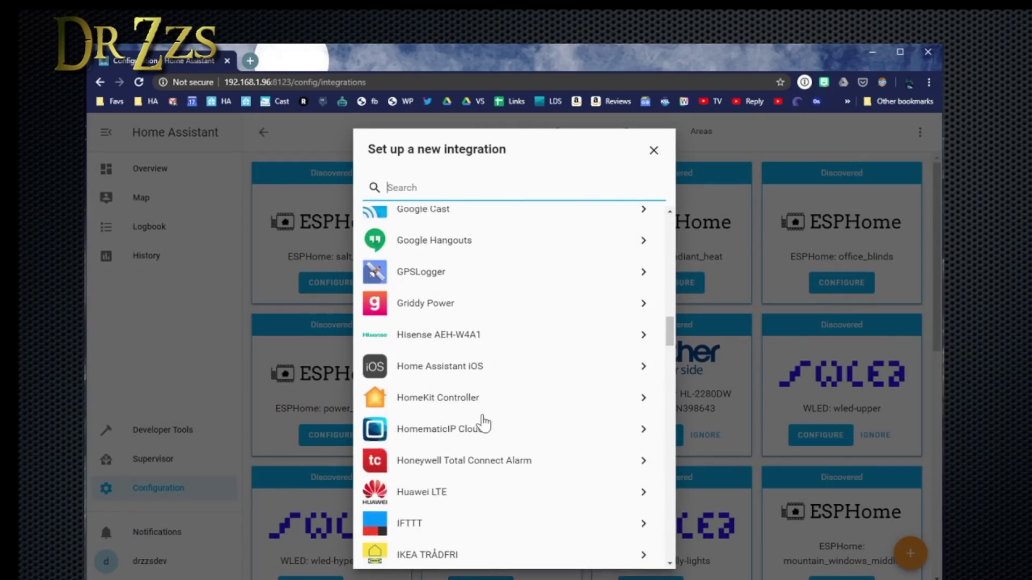
{"action": "scroll", "coordinate": [511, 460], "scroll_direction": "down", "scroll_amount": 3}
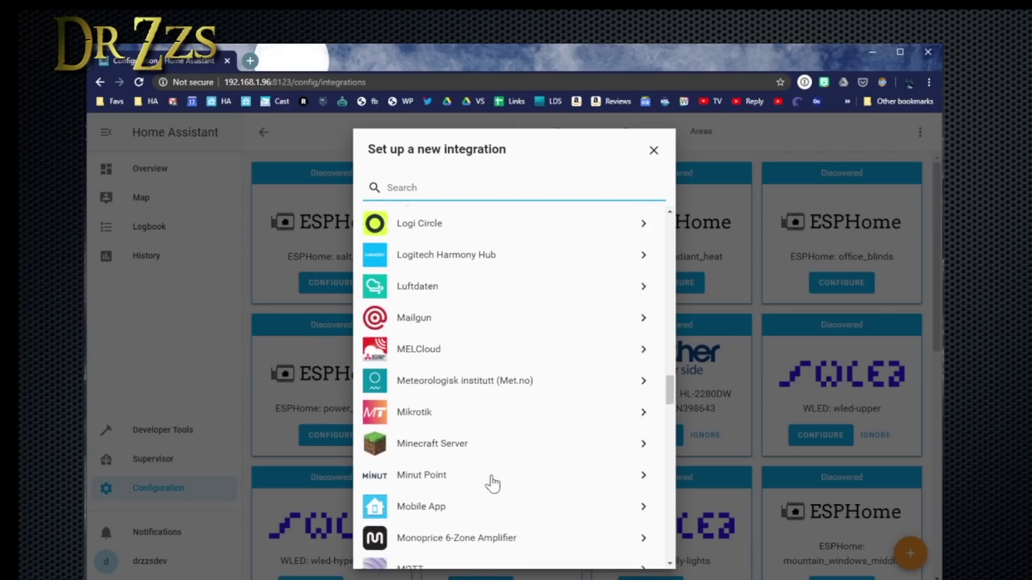
{"action": "scroll", "coordinate": [499, 481], "scroll_direction": "down", "scroll_amount": 2}
{"action": "scroll", "coordinate": [500, 481], "scroll_direction": "down", "scroll_amount": 3}
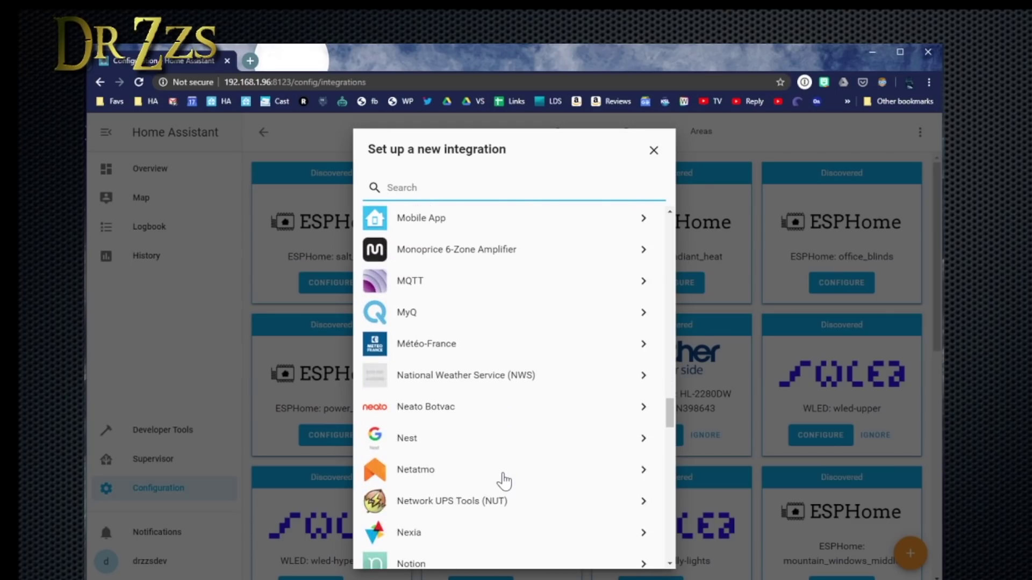
{"action": "scroll", "coordinate": [503, 481], "scroll_direction": "down", "scroll_amount": 5}
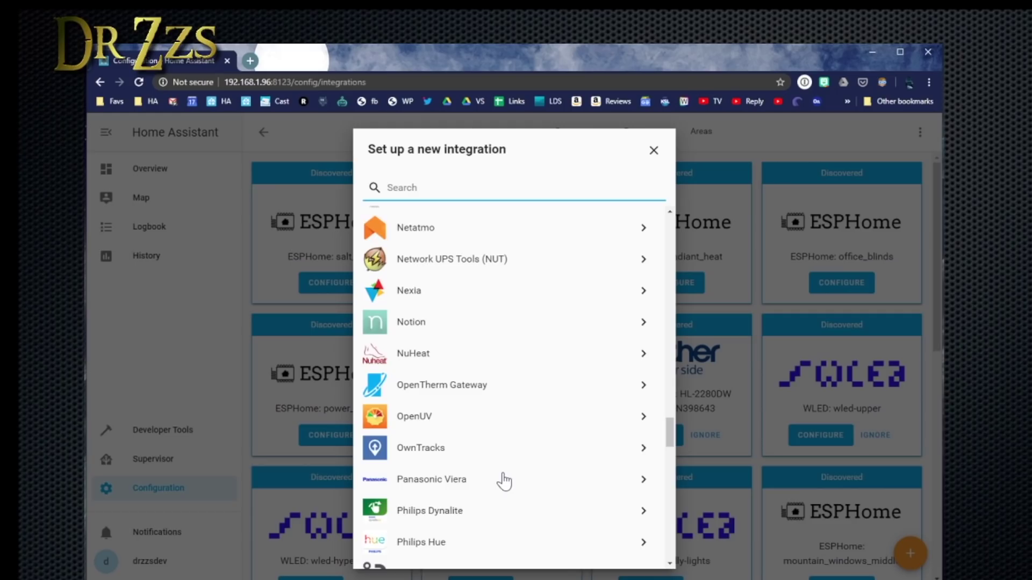
{"action": "scroll", "coordinate": [504, 480], "scroll_direction": "down", "scroll_amount": 5}
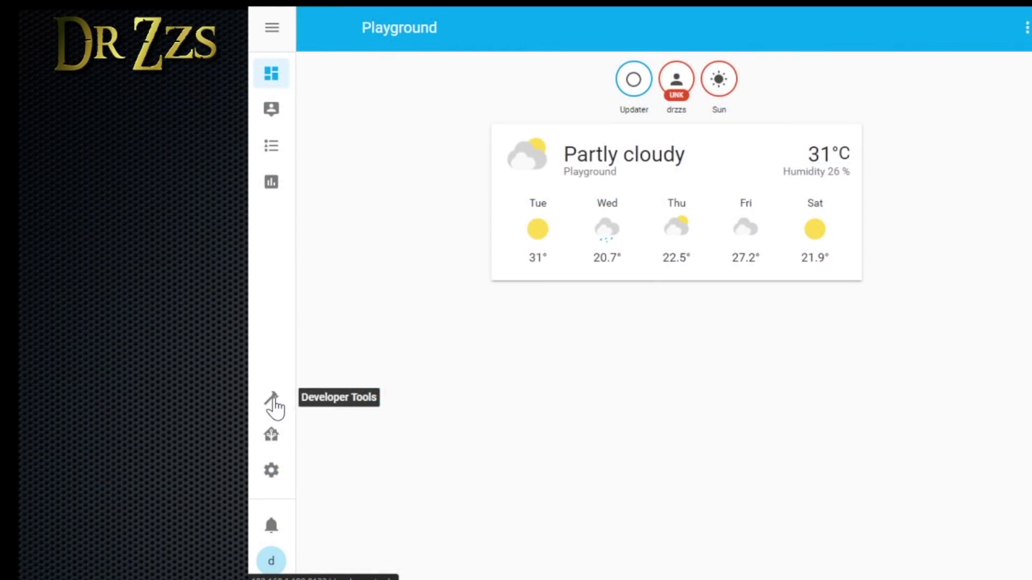
From Configuration > Integrations, add a new integration by searching 'tuya' and selecting Tuya
{"action": "left_click", "coordinate": [271, 471]}
{"action": "left_click", "coordinate": [722, 207]}
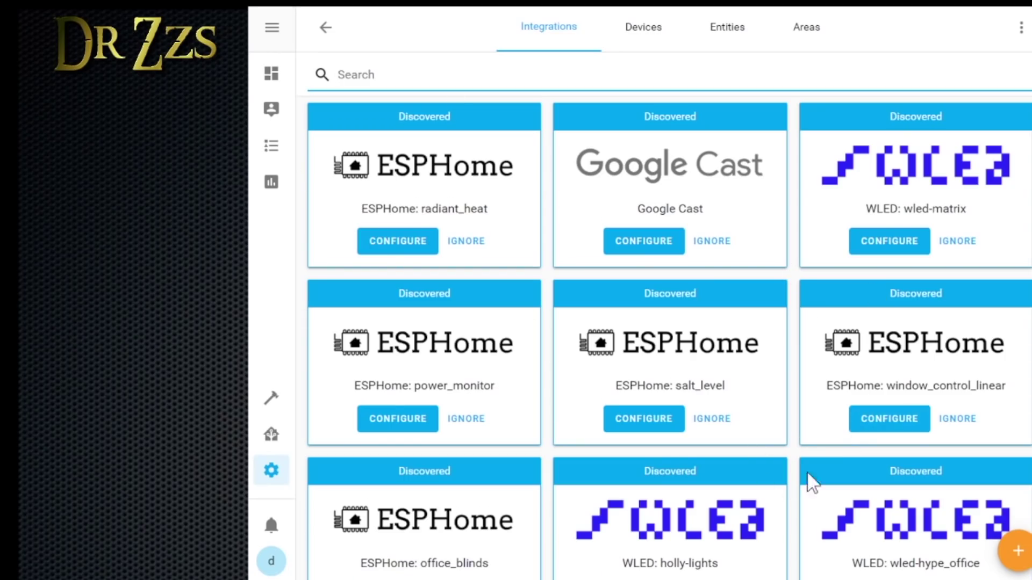
{"action": "scroll", "coordinate": [827, 462], "scroll_direction": "down", "scroll_amount": 7}
{"action": "scroll", "coordinate": [845, 445], "scroll_direction": "up", "scroll_amount": 7}
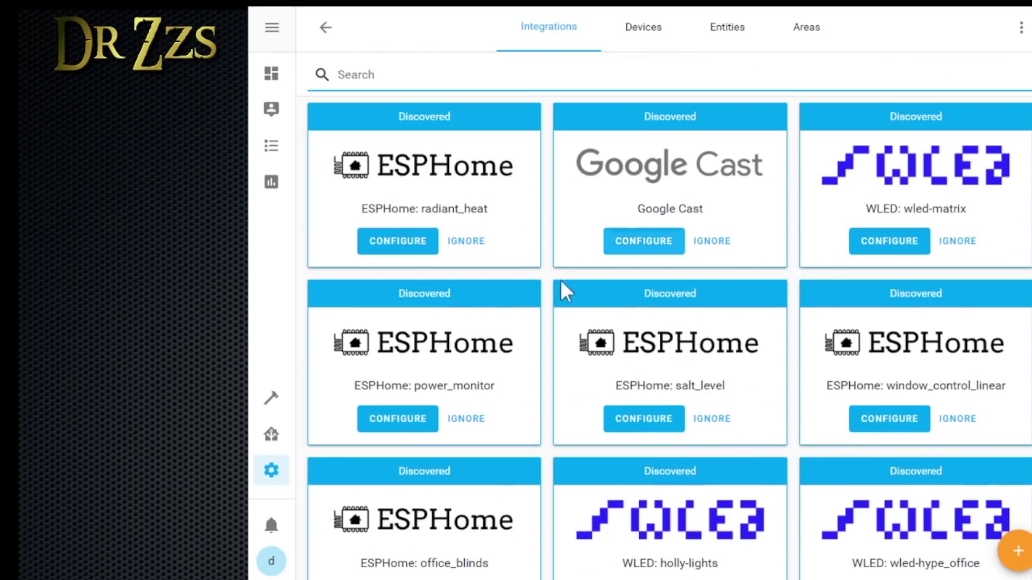
{"action": "left_click", "coordinate": [1018, 551]}
{"action": "type", "text": "tuya"}
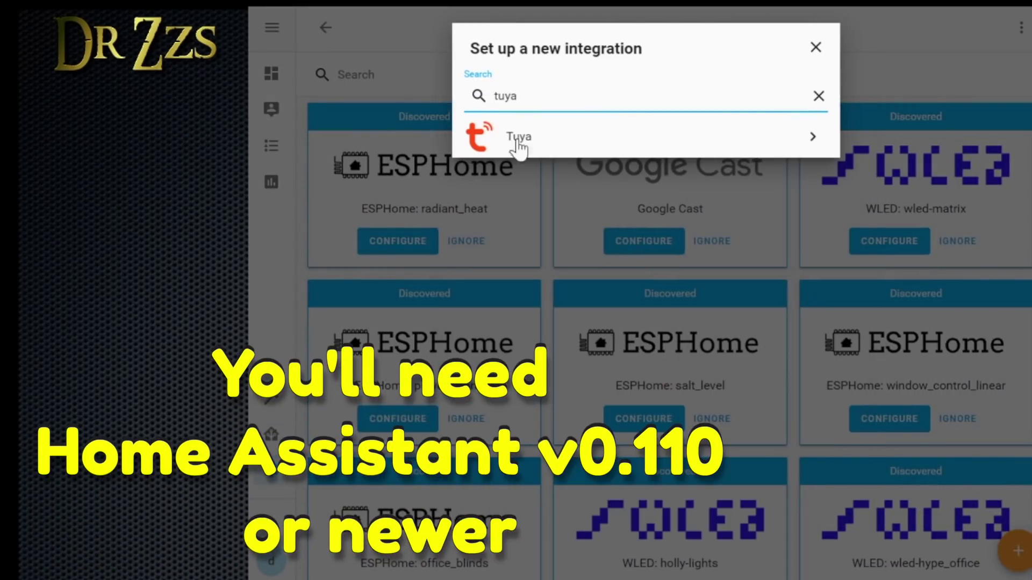
{"action": "left_click", "coordinate": [518, 141]}
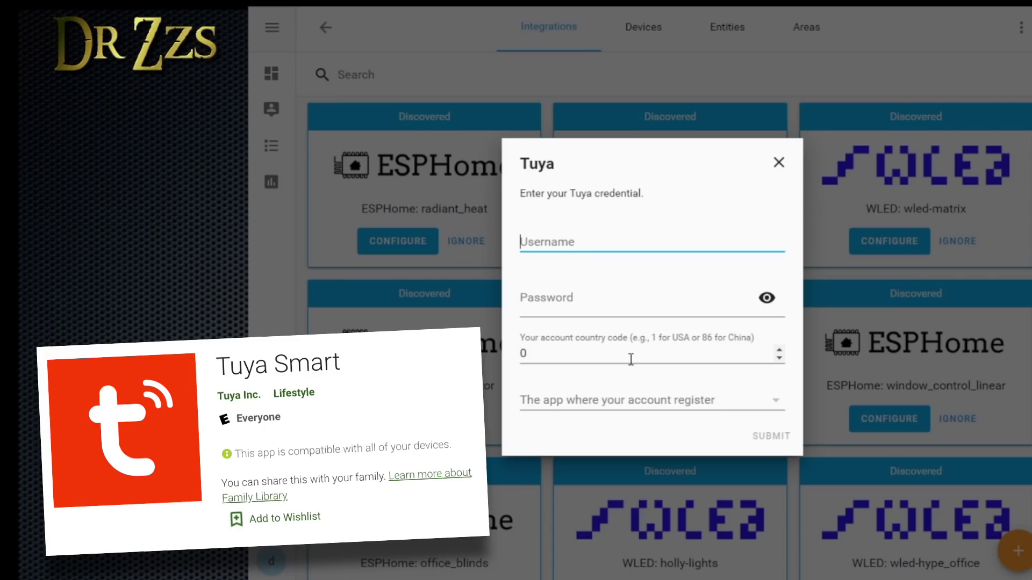
Enter the Tuya account username and password, set country code 1, choose the Tuya app, and submit
{"action": "left_click", "coordinate": [590, 286]}
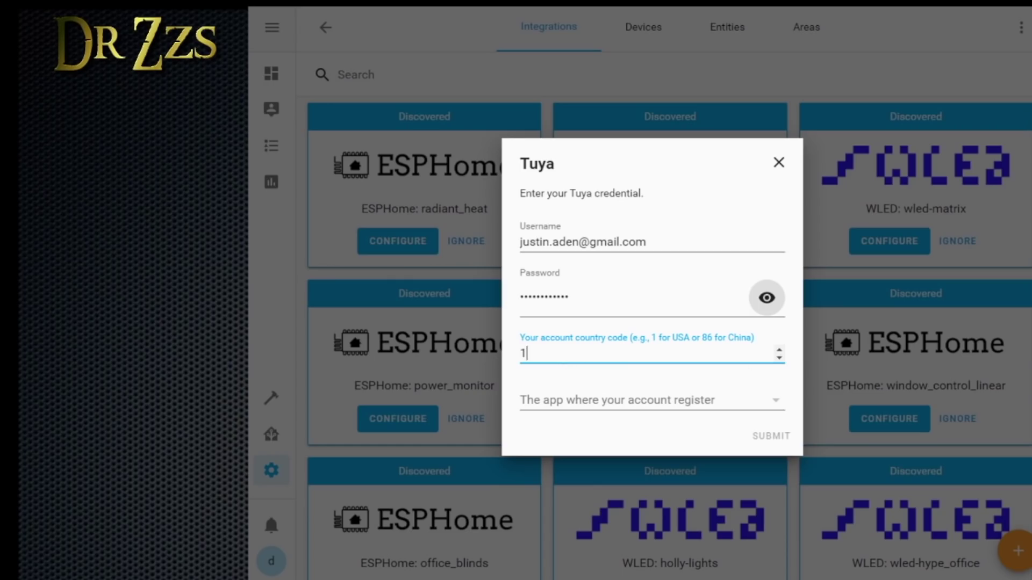
{"action": "key", "text": "ctrl+t"}
{"action": "left_click", "coordinate": [608, 408]}
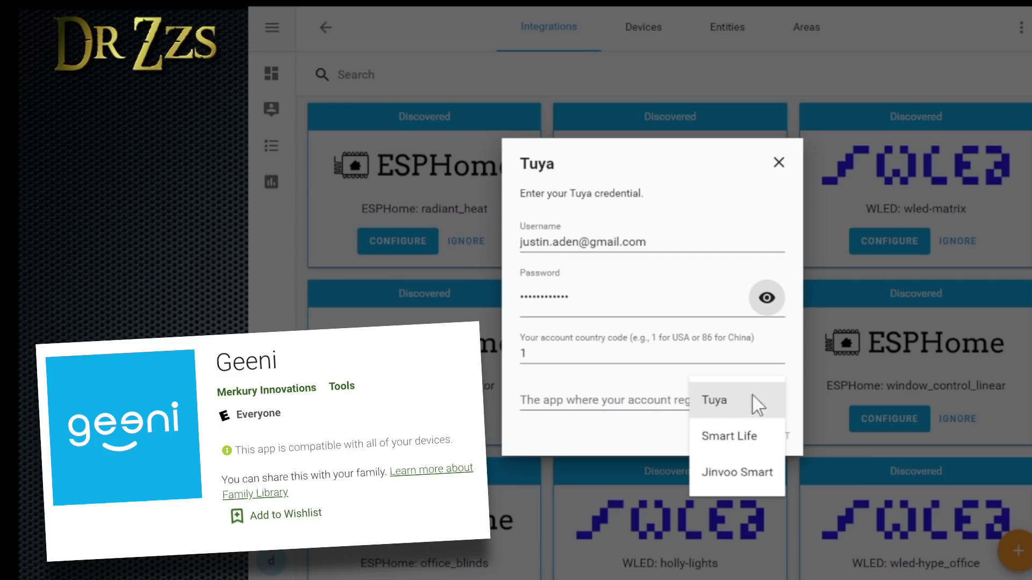
{"action": "left_click", "coordinate": [717, 402]}
{"action": "left_click", "coordinate": [771, 443]}
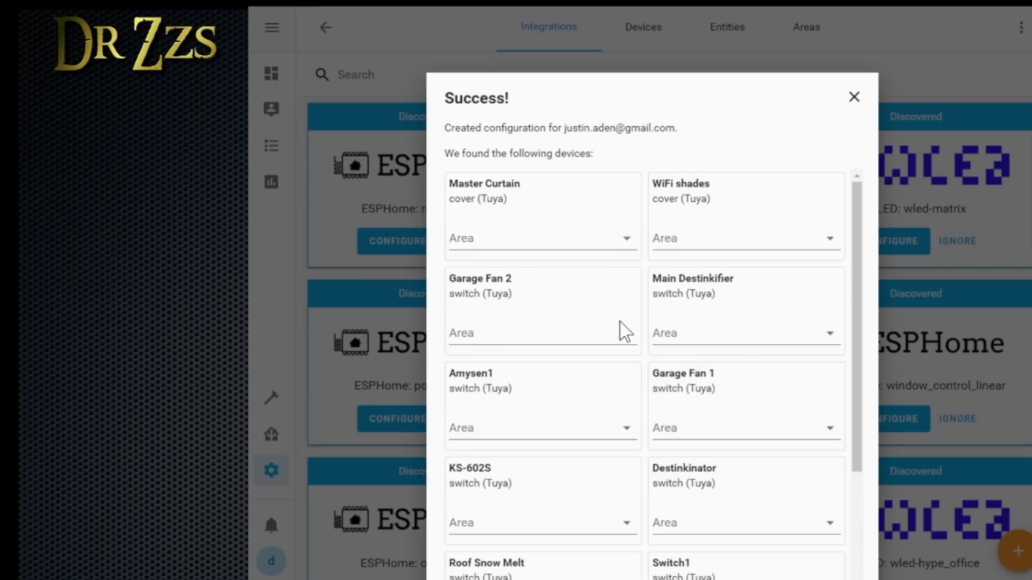
Assign Master Curtain to Bedroom, WiFi shades to Boys Bedroom and Garage Fan 2 to Garage, then finish
{"action": "left_click_drag", "start_coordinate": [857, 247], "coordinate": [875, 181]}
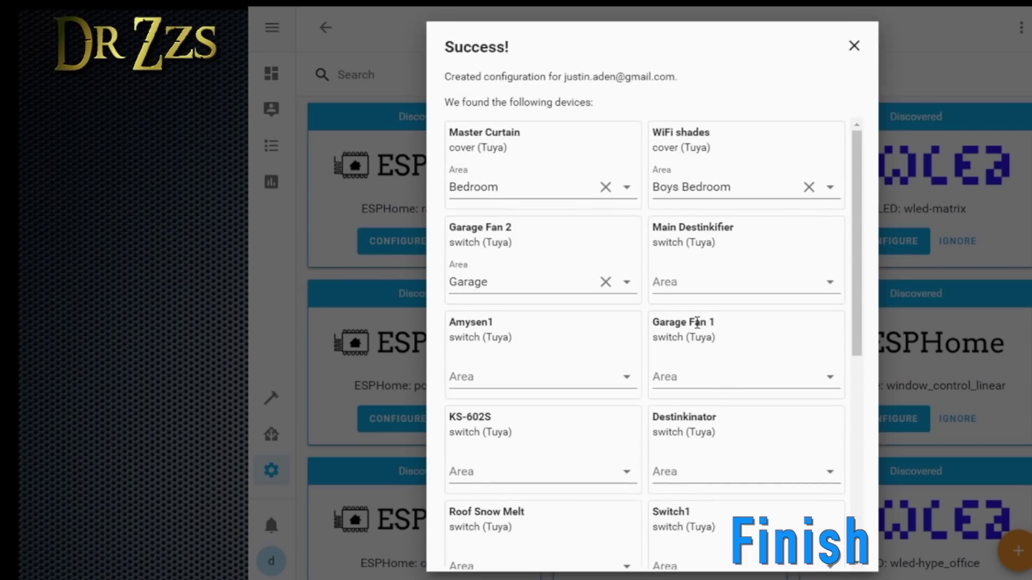
{"action": "scroll", "coordinate": [820, 437], "scroll_direction": "down", "scroll_amount": 10}
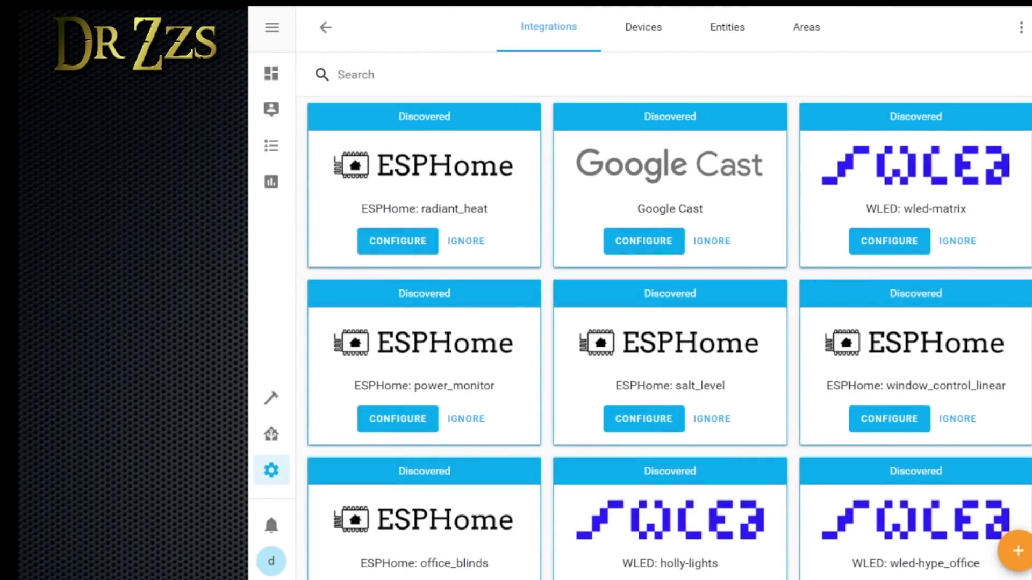
Open the WiFi shades device page and start an automation using its 'Open WiFi shades' action
{"action": "left_click", "coordinate": [654, 38]}
{"action": "scroll", "coordinate": [495, 291], "scroll_direction": "down", "scroll_amount": 6}
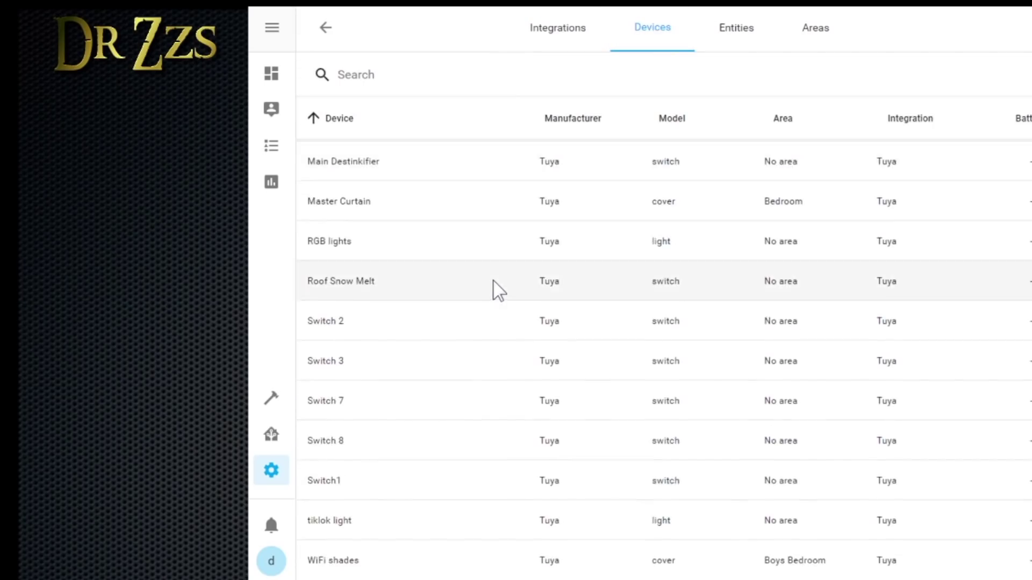
{"action": "scroll", "coordinate": [499, 284], "scroll_direction": "up", "scroll_amount": 5}
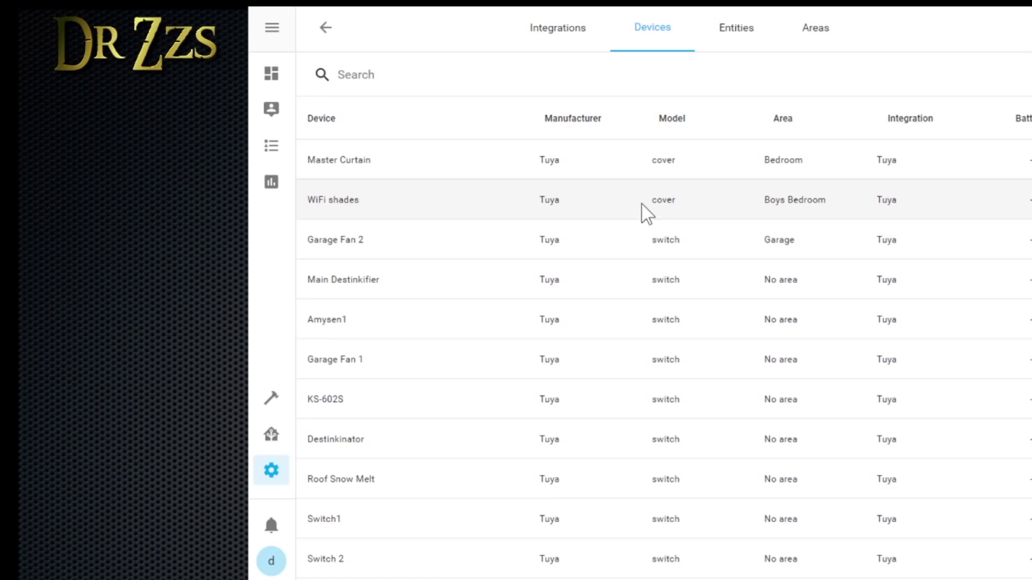
{"action": "left_click", "coordinate": [376, 211]}
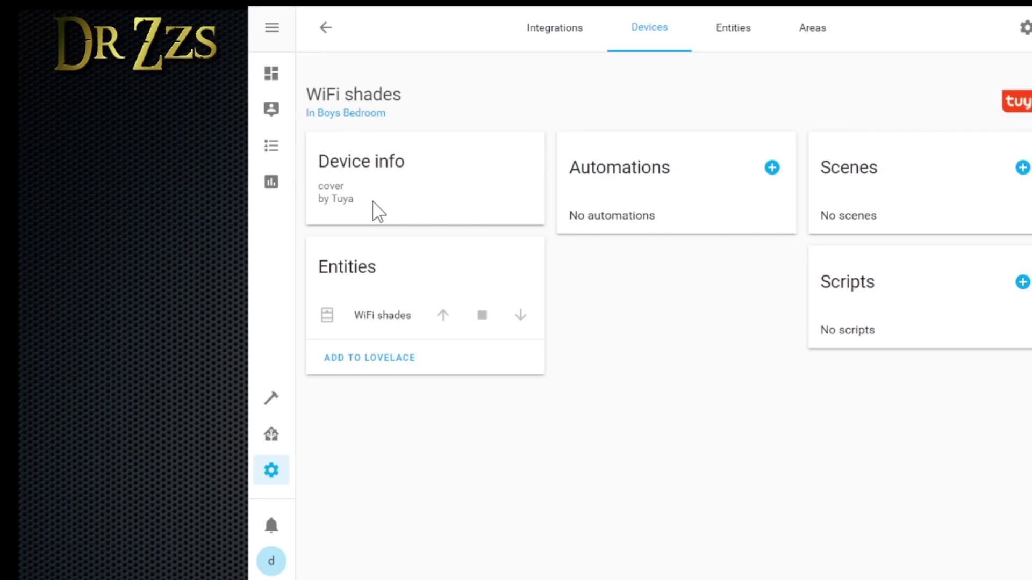
{"action": "left_click", "coordinate": [773, 169]}
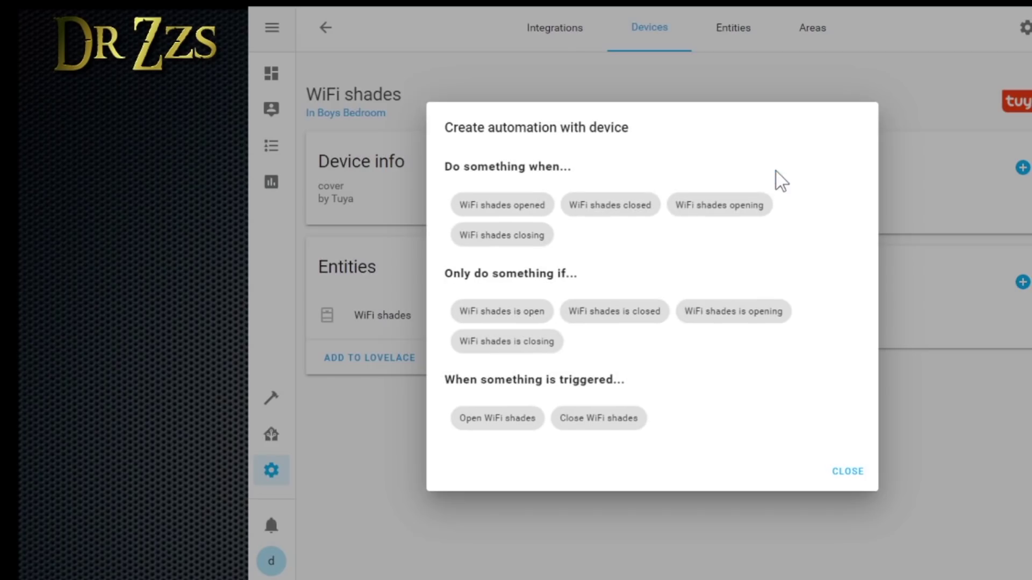
{"action": "left_click", "coordinate": [495, 421]}
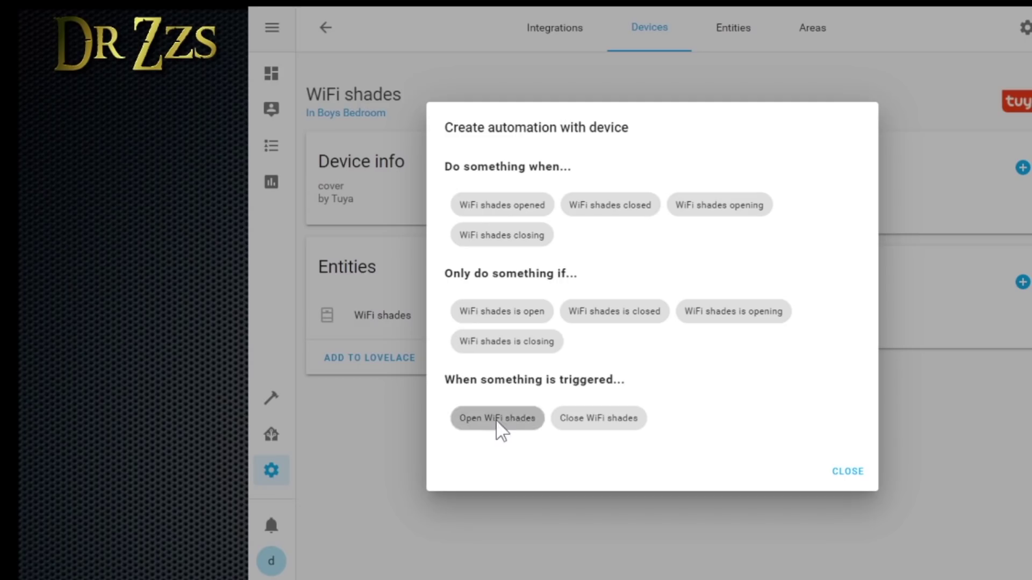
Name the automation 'Open Shades' and set its trigger to KS-602S turned on
{"action": "triple_click", "coordinate": [683, 161]}
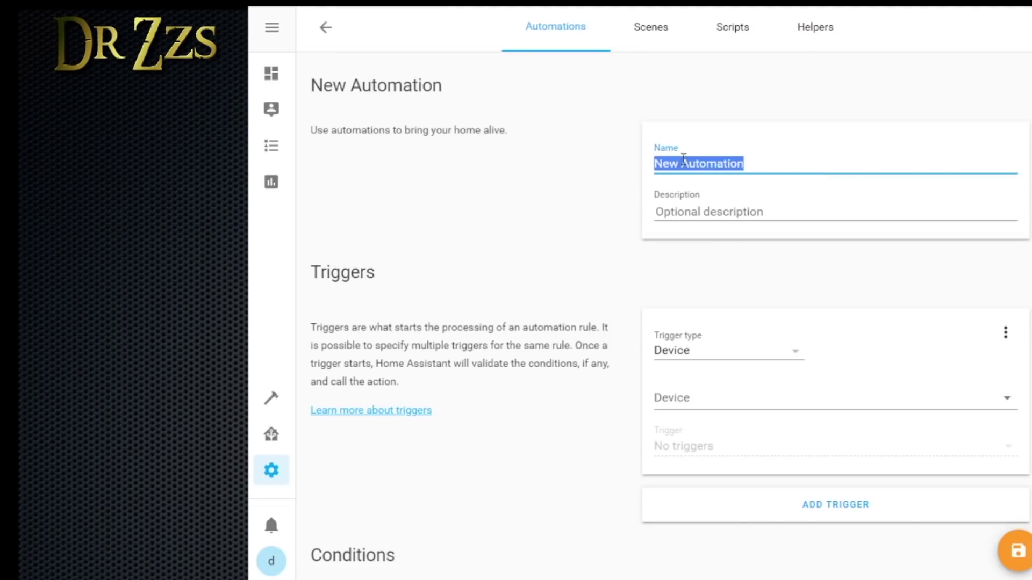
{"action": "type", "text": "Open Shades"}
{"action": "left_click", "coordinate": [684, 399]}
{"action": "left_click", "coordinate": [684, 399]}
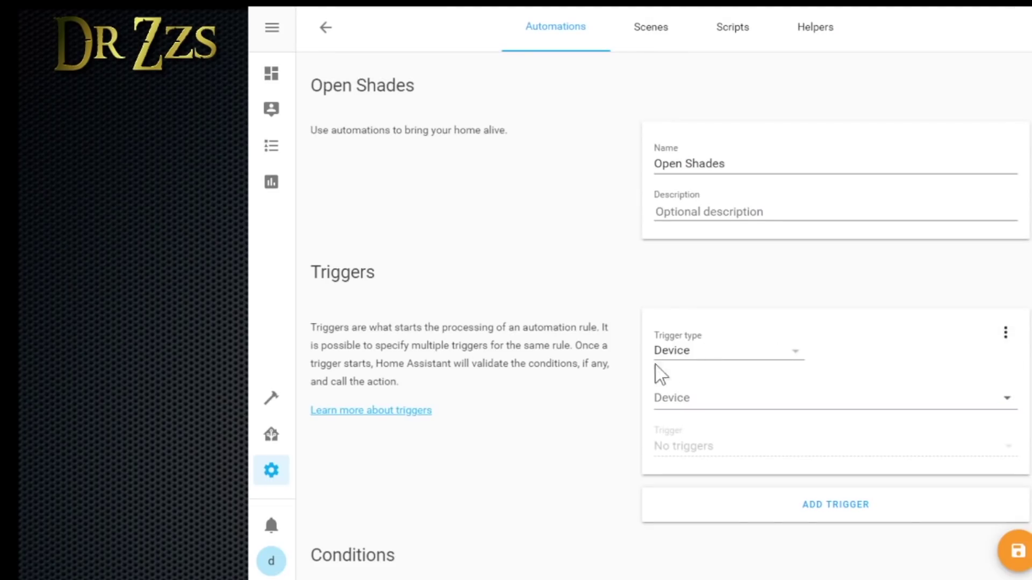
{"action": "left_click", "coordinate": [675, 401]}
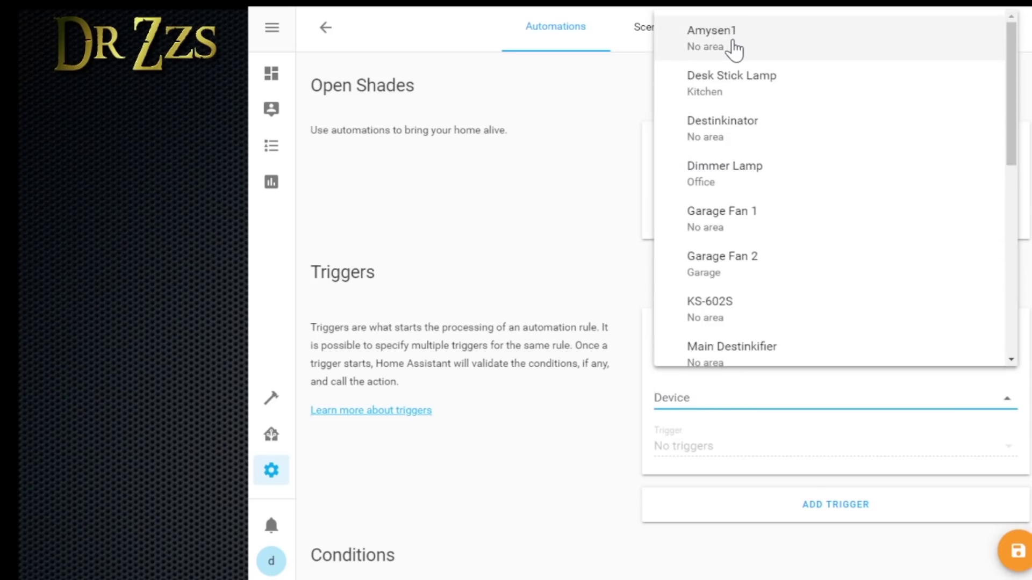
{"action": "left_click", "coordinate": [729, 311]}
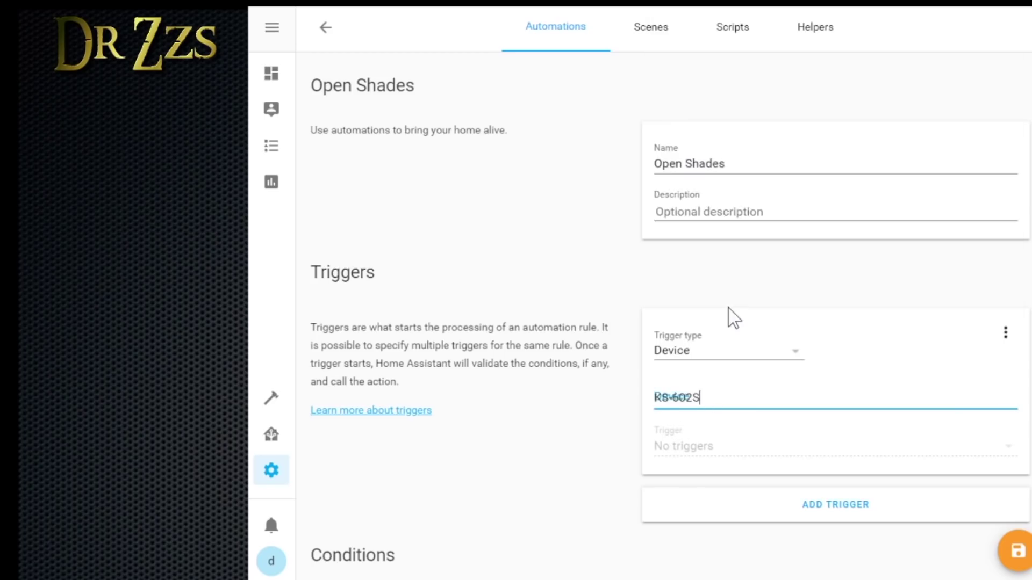
{"action": "double_click", "coordinate": [747, 447]}
{"action": "scroll", "coordinate": [919, 382], "scroll_direction": "down", "scroll_amount": 1}
{"action": "left_click", "coordinate": [919, 382]}
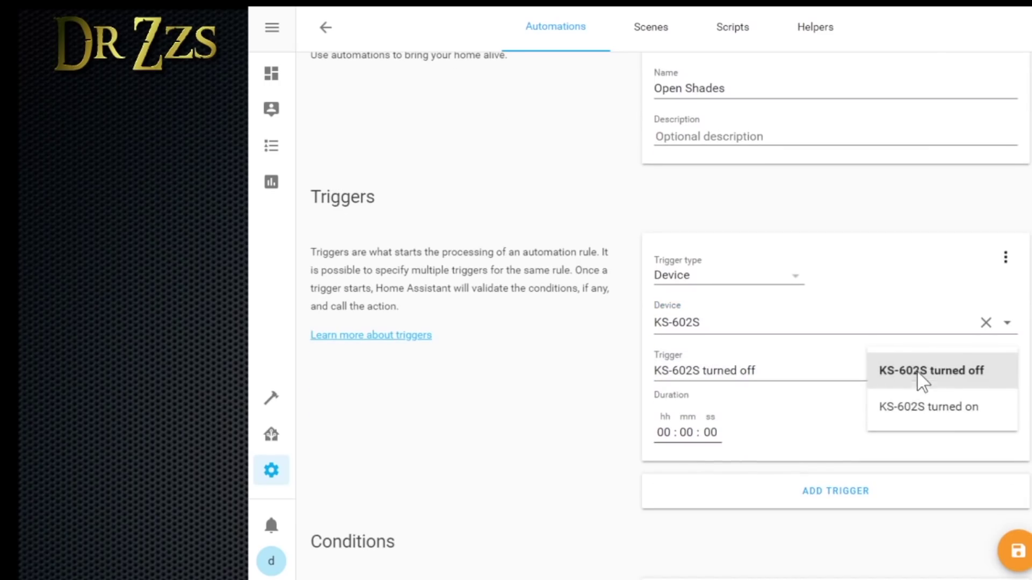
{"action": "left_click", "coordinate": [953, 419]}
Save the Open Shades automation and go back to the WiFi shades device page
{"action": "scroll", "coordinate": [759, 398], "scroll_direction": "down", "scroll_amount": 5}
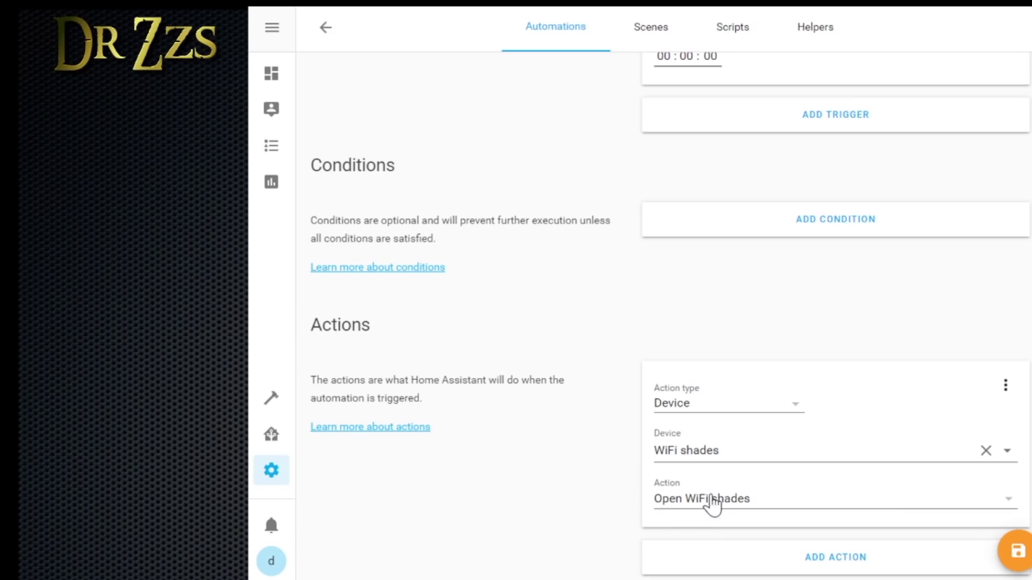
{"action": "scroll", "coordinate": [888, 335], "scroll_direction": "up", "scroll_amount": 8}
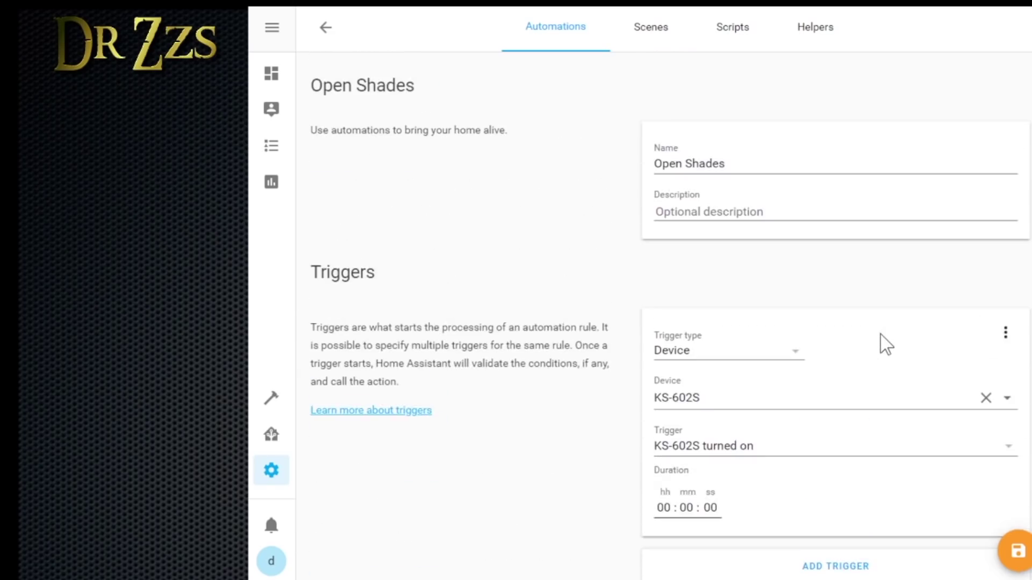
{"action": "scroll", "coordinate": [886, 344], "scroll_direction": "down", "scroll_amount": 8}
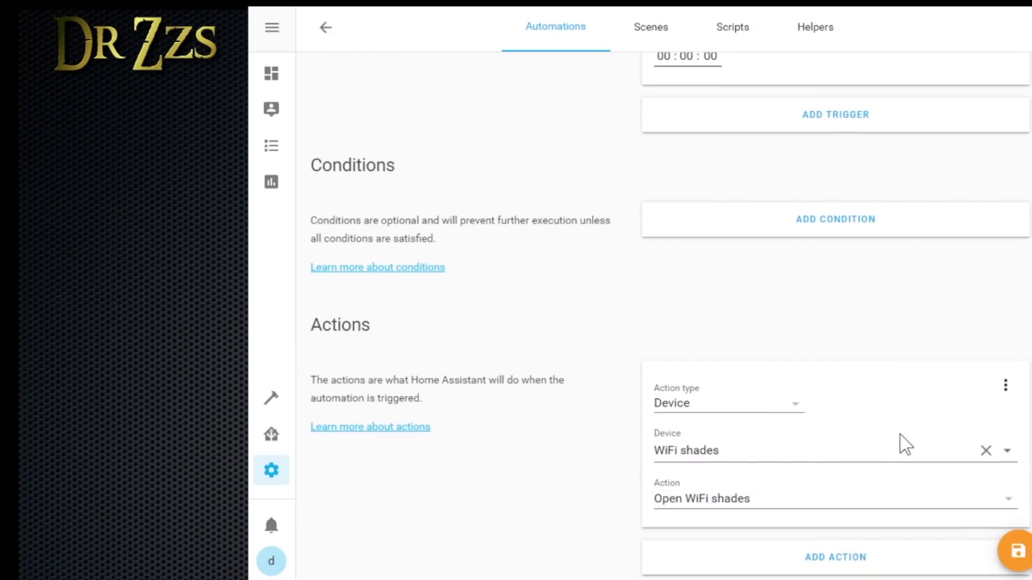
{"action": "left_click", "coordinate": [1020, 554]}
{"action": "left_click", "coordinate": [327, 29]}
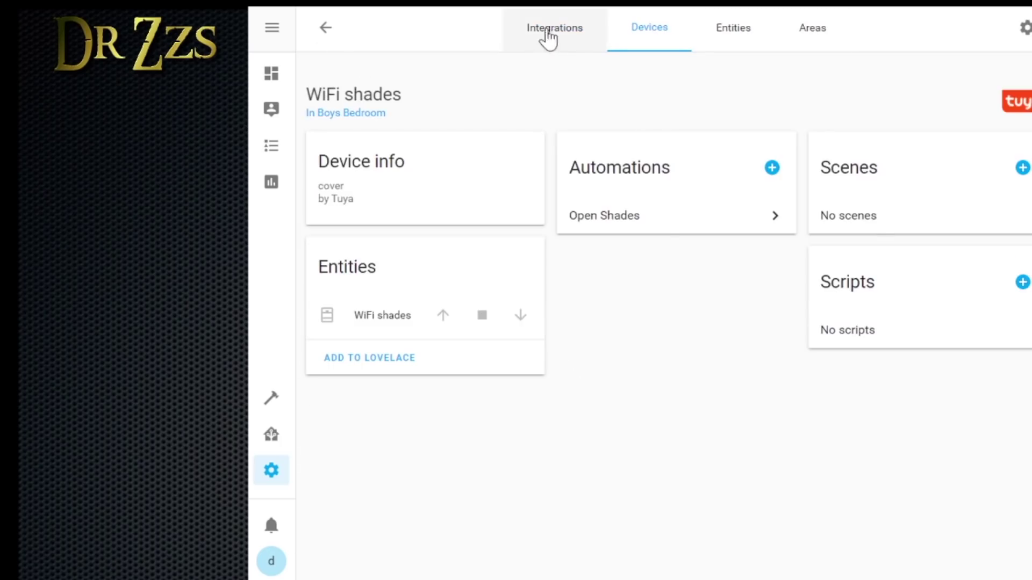
Start a new automation from Configuration > Automations described as 'close wifi shades when ks switch is off'
{"action": "left_click", "coordinate": [271, 472]}
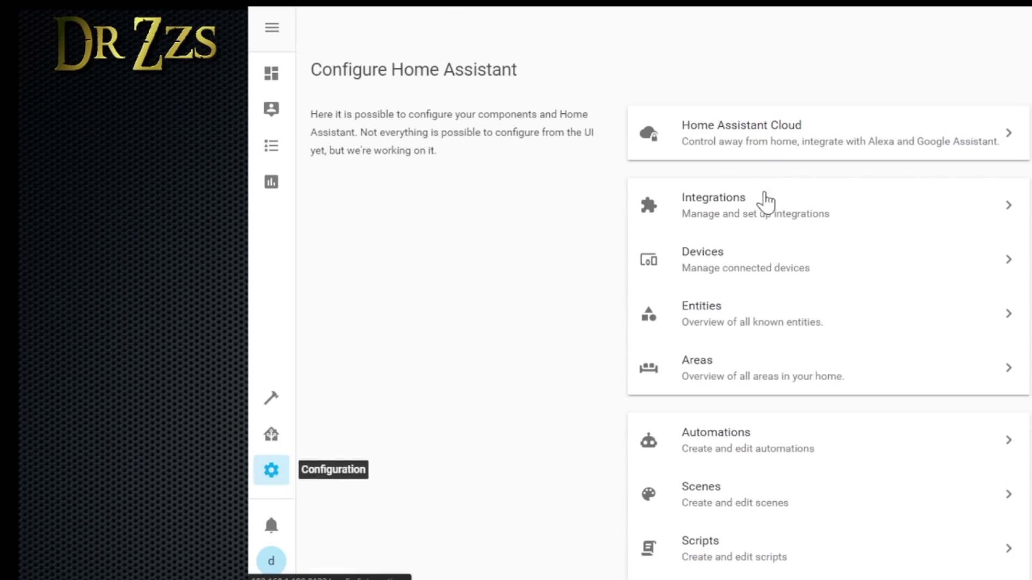
{"action": "left_click", "coordinate": [729, 454]}
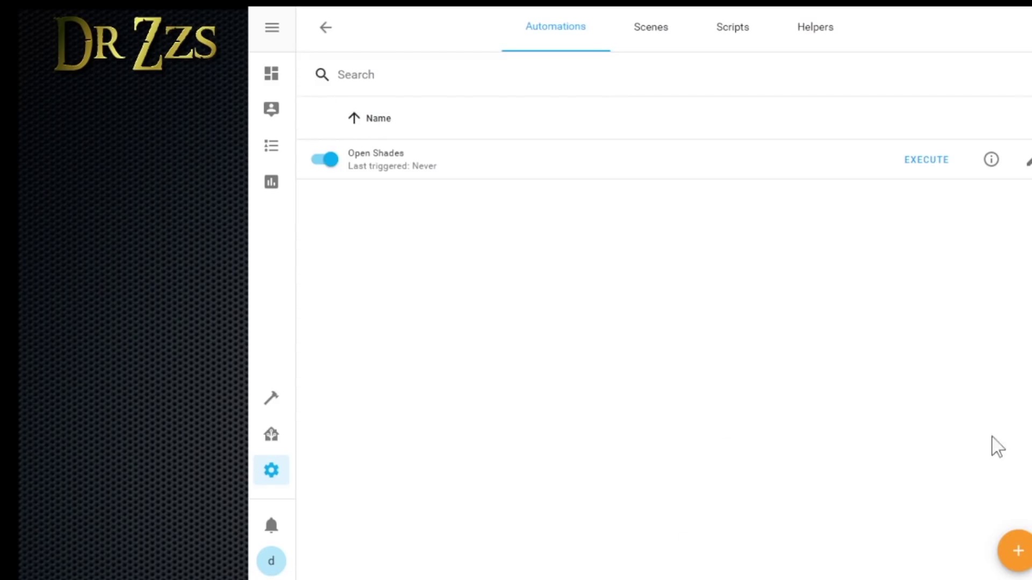
{"action": "left_click", "coordinate": [1016, 551]}
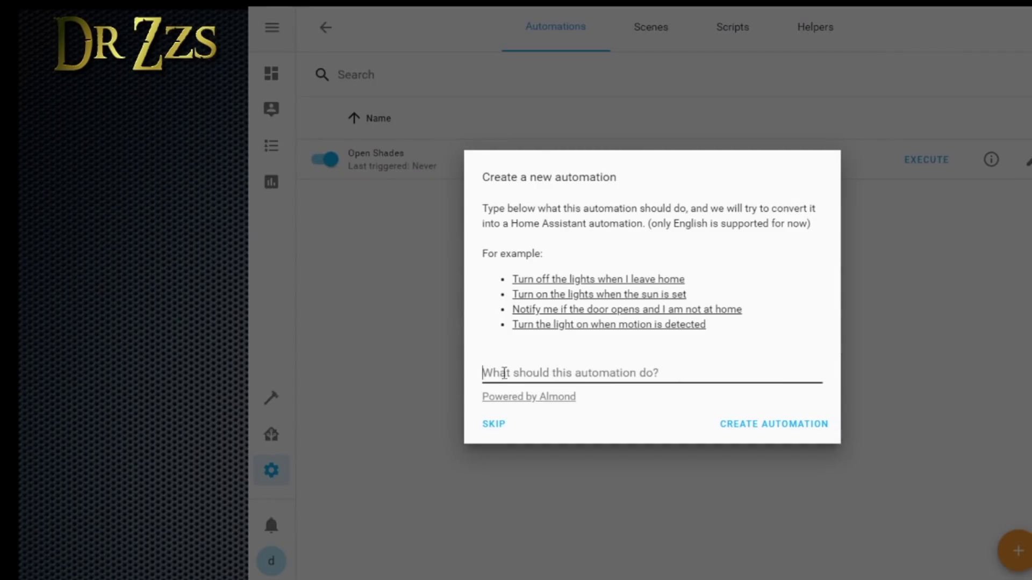
{"action": "type", "text": "close wifi shades when ks switch is off"}
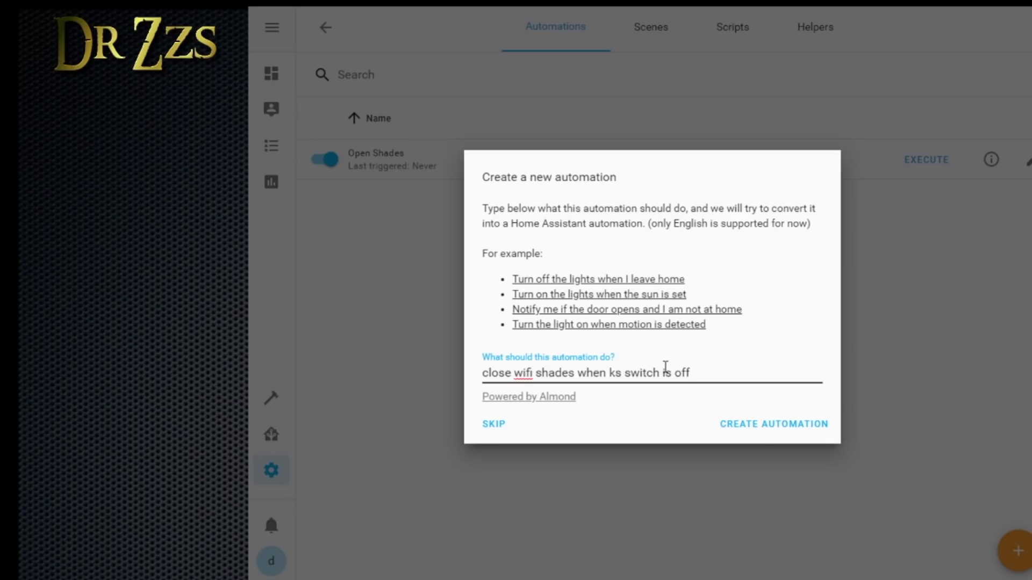
{"action": "left_click", "coordinate": [762, 424]}
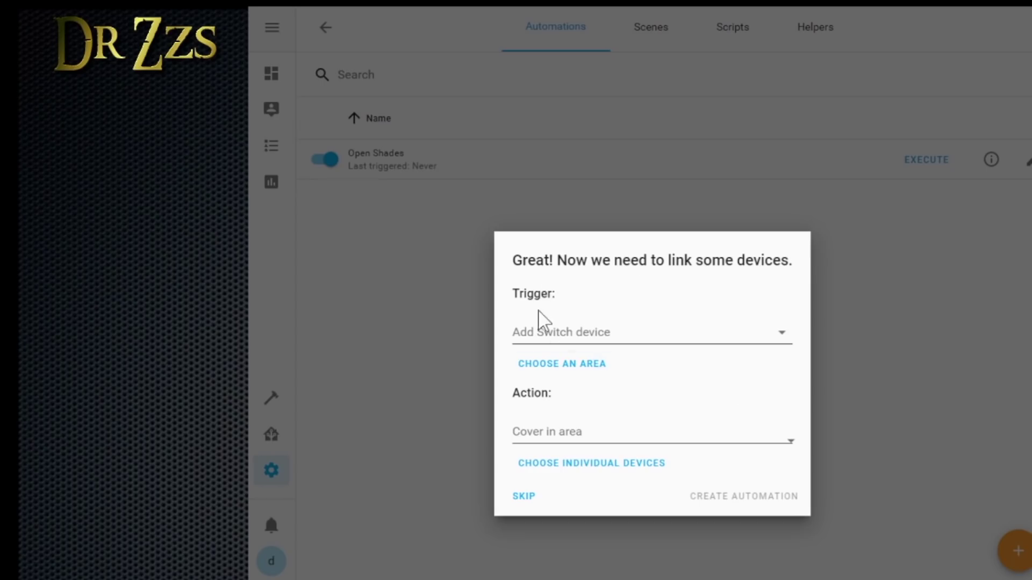
Link KS-602S as the trigger switch and WiFi shades as the action device, then create the automation
{"action": "left_click", "coordinate": [561, 332]}
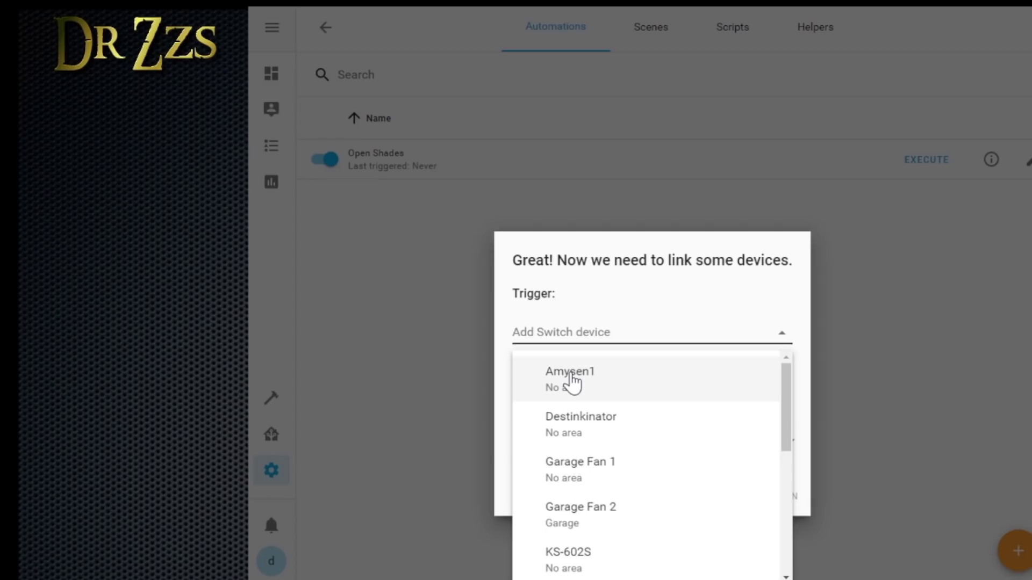
{"action": "left_click", "coordinate": [594, 559]}
{"action": "left_click", "coordinate": [558, 287]}
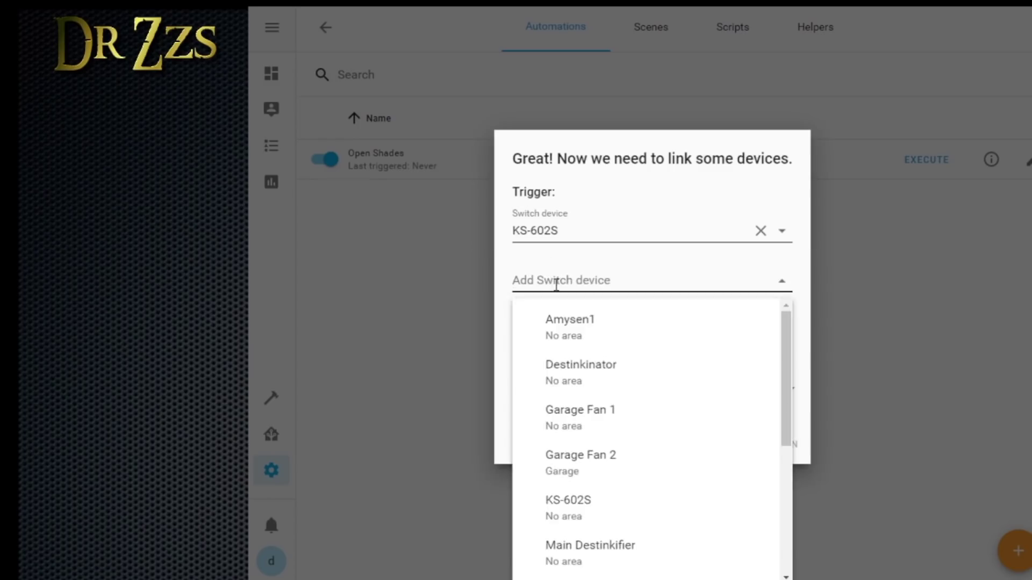
{"action": "left_click", "coordinate": [580, 271]}
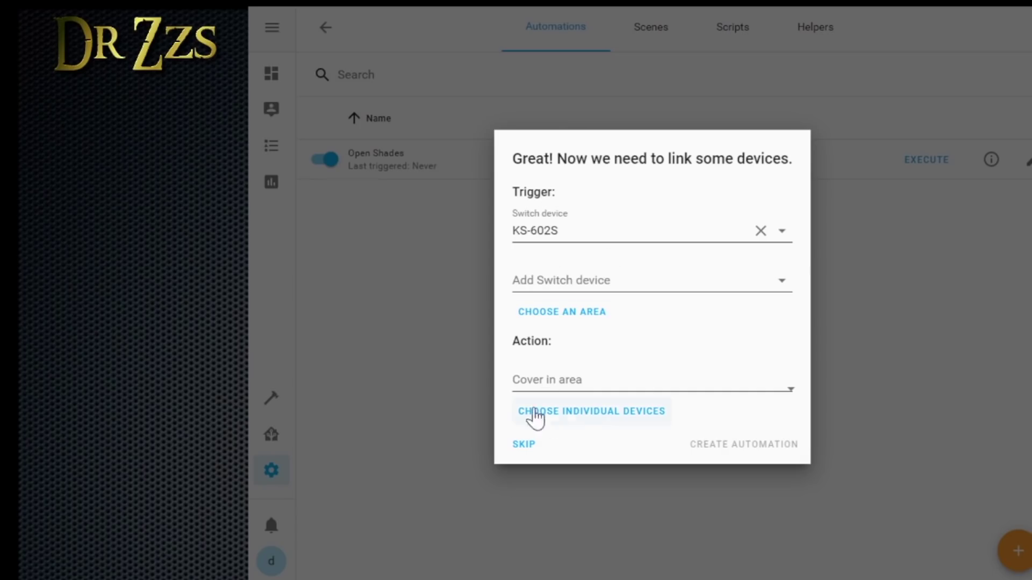
{"action": "left_click", "coordinate": [602, 421]}
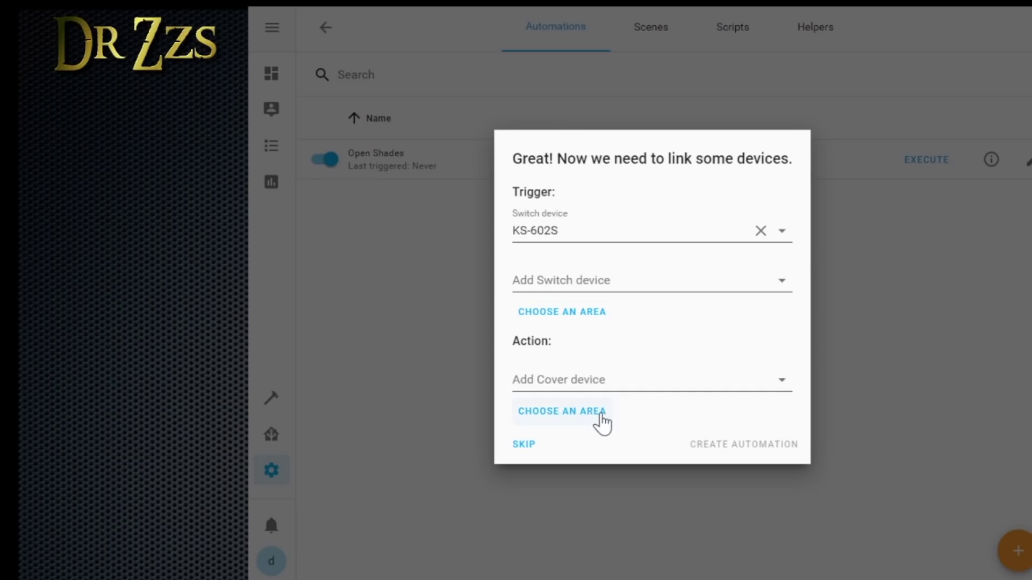
{"action": "left_click", "coordinate": [576, 379]}
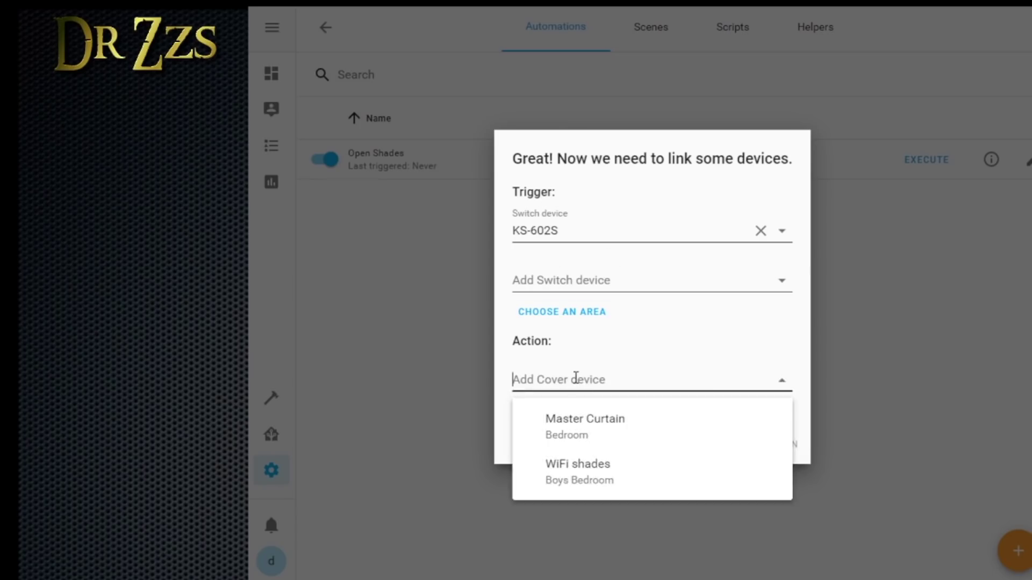
{"action": "left_click", "coordinate": [594, 479]}
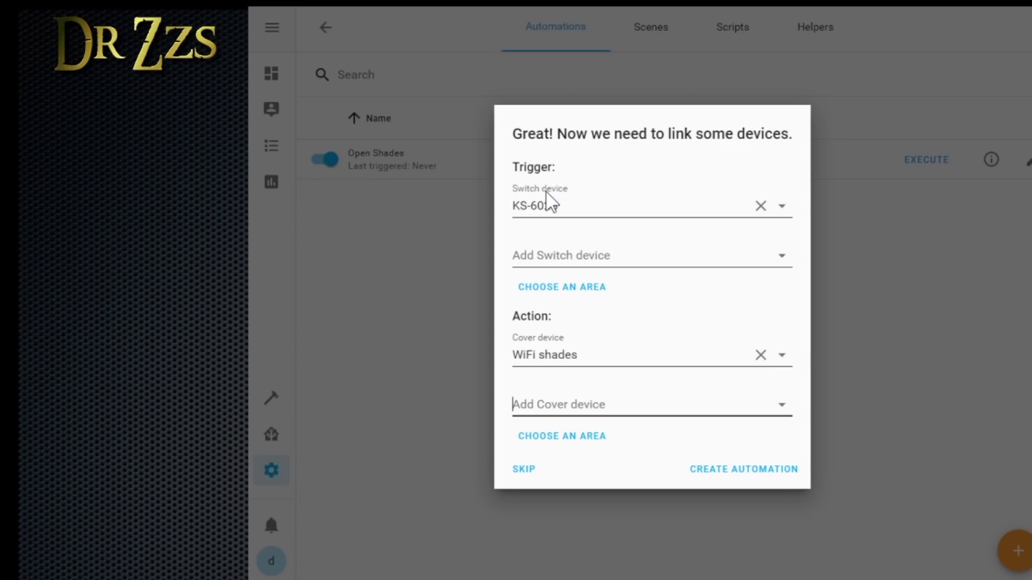
{"action": "left_click", "coordinate": [733, 473]}
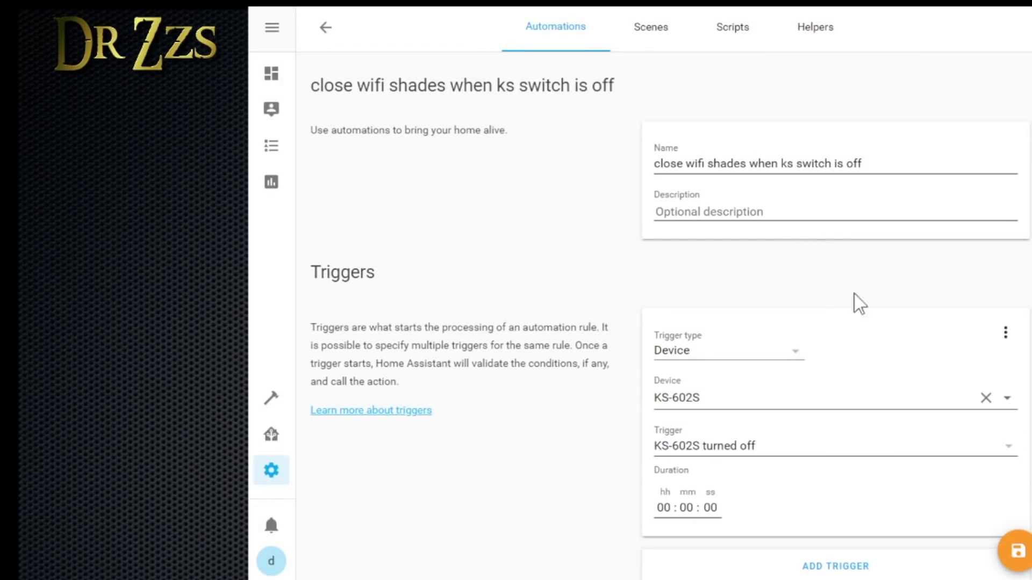
Save 'close wifi shades when ks switch is off' after reviewing it, and return to the Automations list
{"action": "left_click_drag", "start_coordinate": [901, 167], "coordinate": [655, 164]}
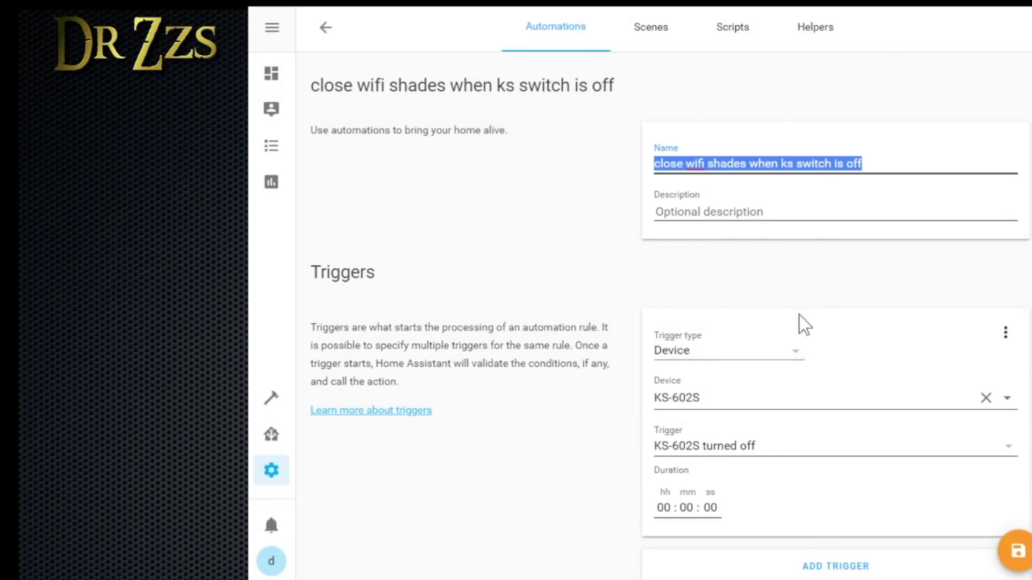
{"action": "scroll", "coordinate": [852, 302], "scroll_direction": "down", "scroll_amount": 4}
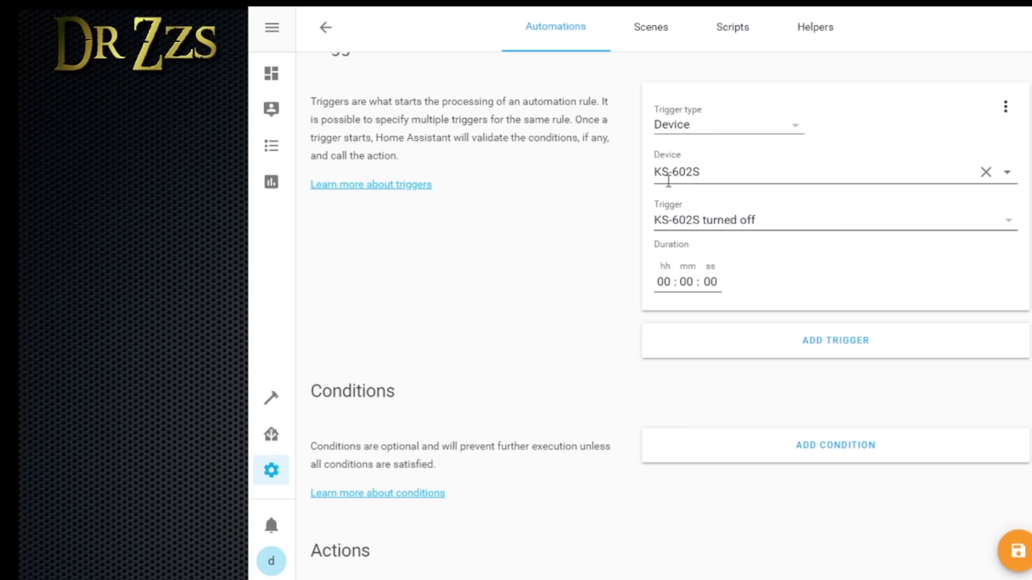
{"action": "scroll", "coordinate": [795, 269], "scroll_direction": "down", "scroll_amount": 4}
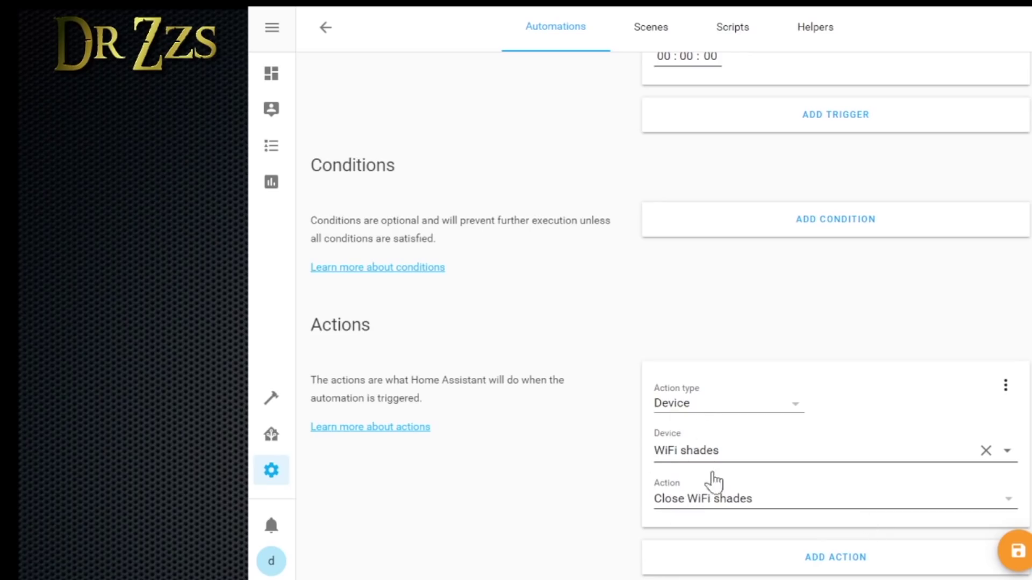
{"action": "left_click", "coordinate": [1018, 554]}
{"action": "scroll", "coordinate": [755, 223], "scroll_direction": "up", "scroll_amount": 9}
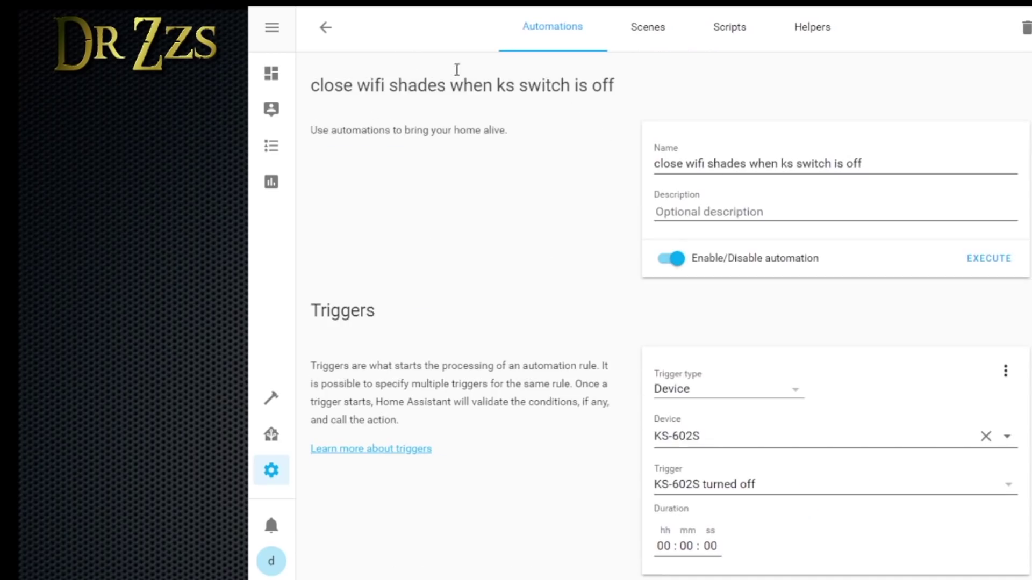
{"action": "left_click", "coordinate": [326, 27]}
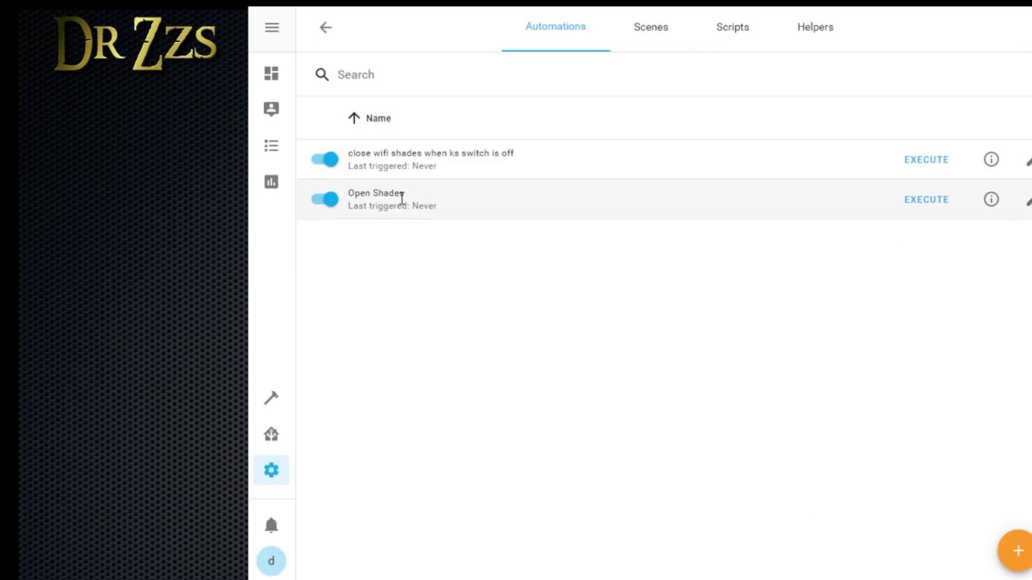